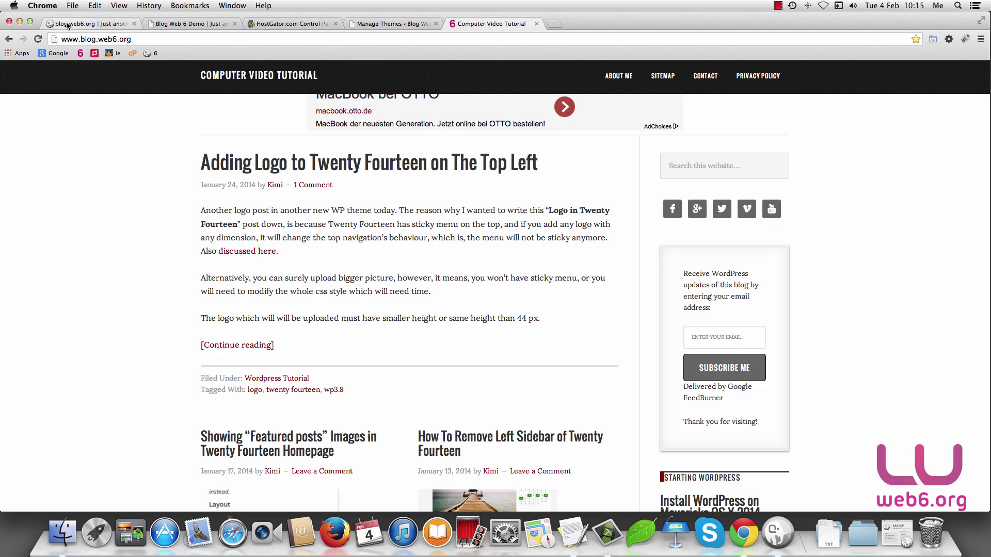
Step: Check the local blog's Post 3, 2, 1 featured slider, then go to the live demo site
click(46, 24)
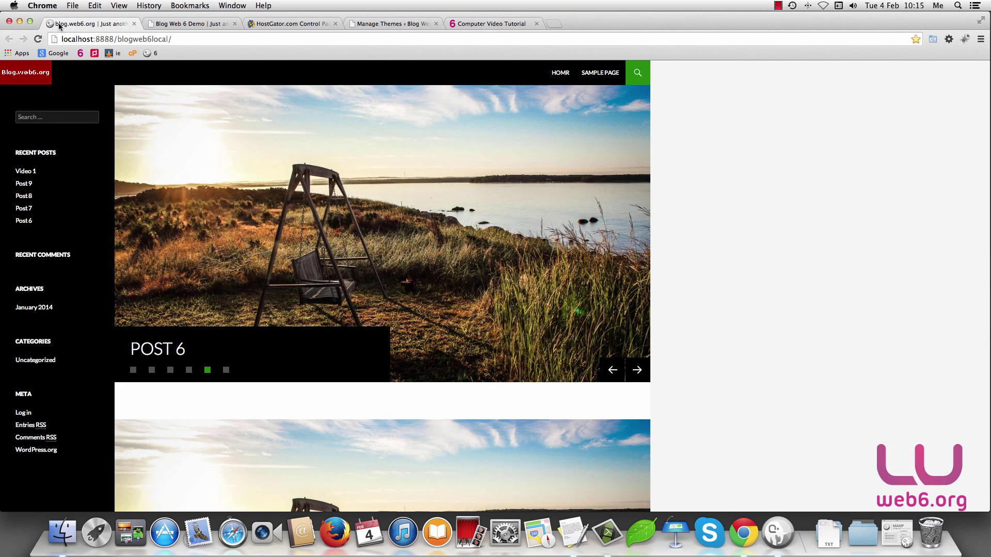
scroll(392, 136, down, 5)
scroll(392, 136, up, 5)
click(181, 23)
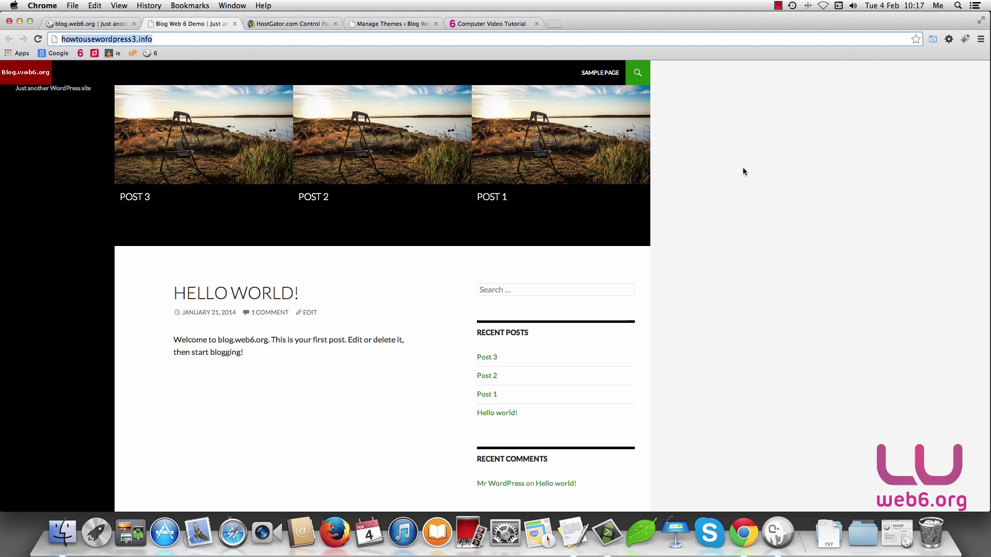
Step: In the Customizer, change the Featured Content layout from Grid to Slider, save and publish, and close
click(394, 25)
mouse_move(59, 77)
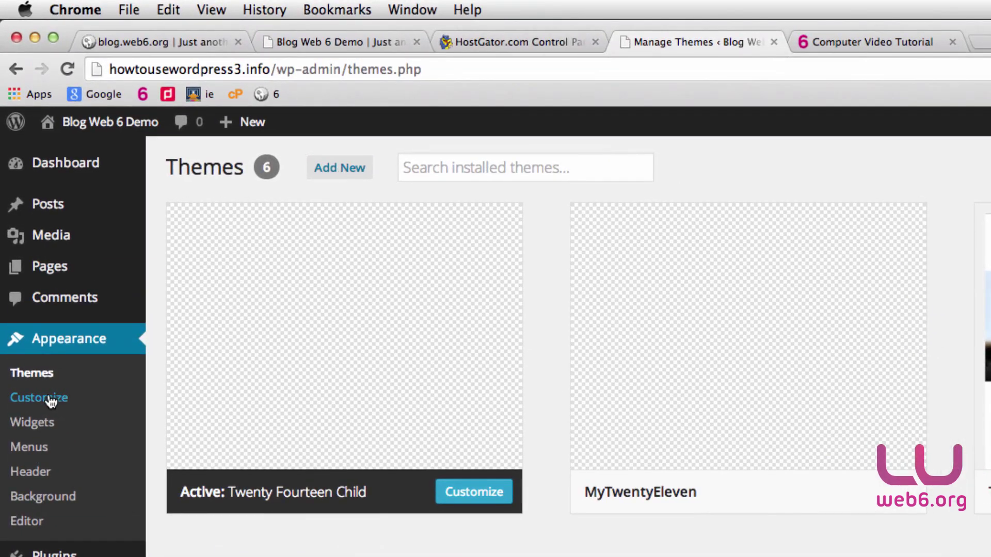
click(41, 407)
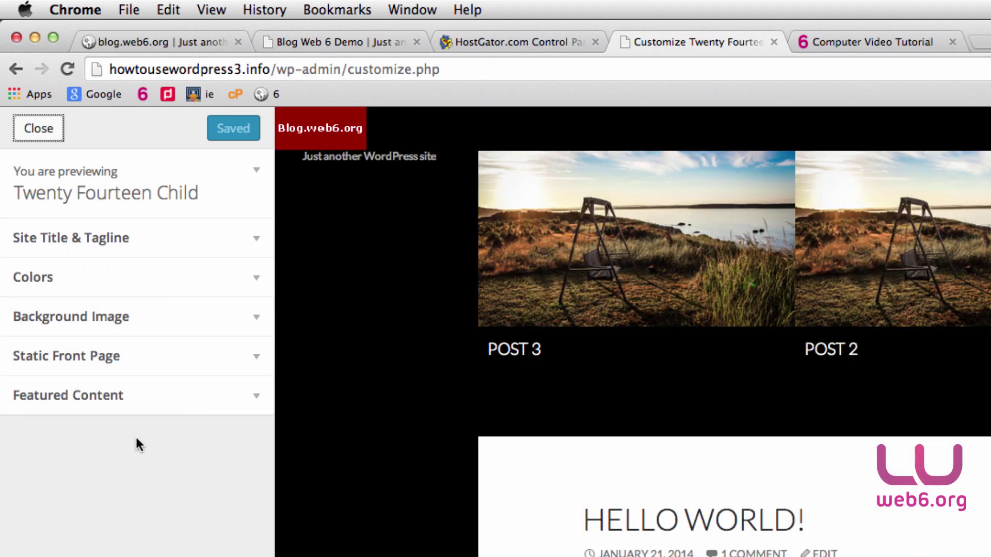
click(257, 401)
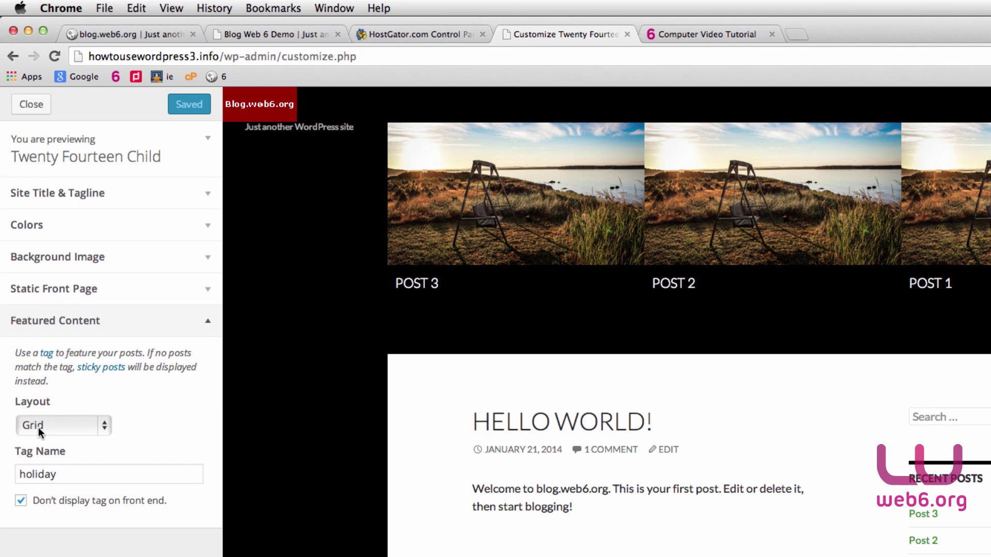
click(105, 429)
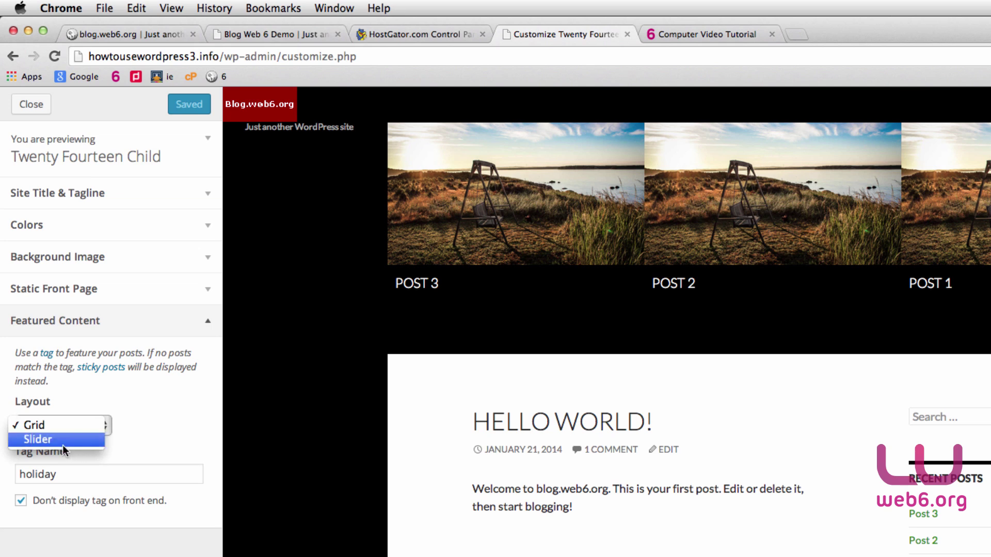
click(20, 438)
click(154, 105)
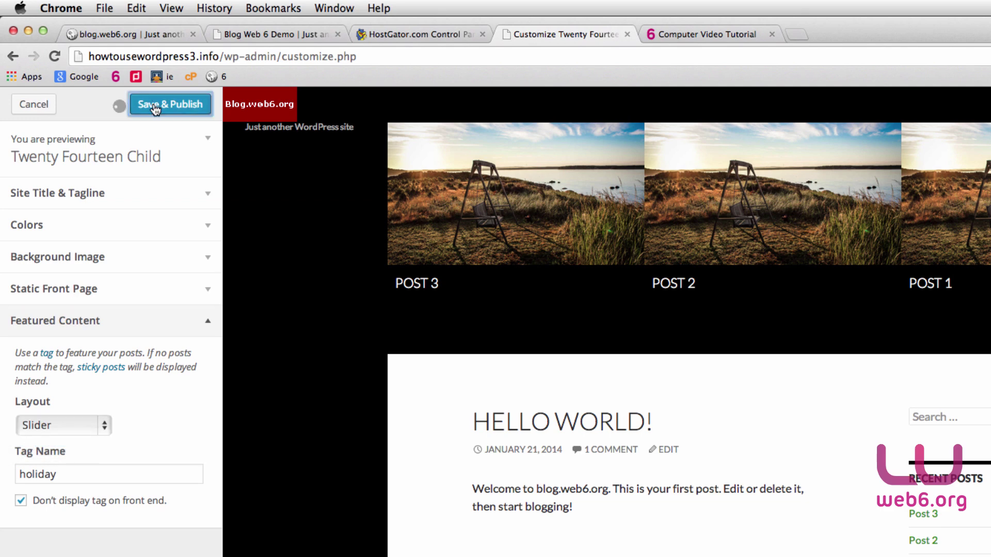
click(32, 106)
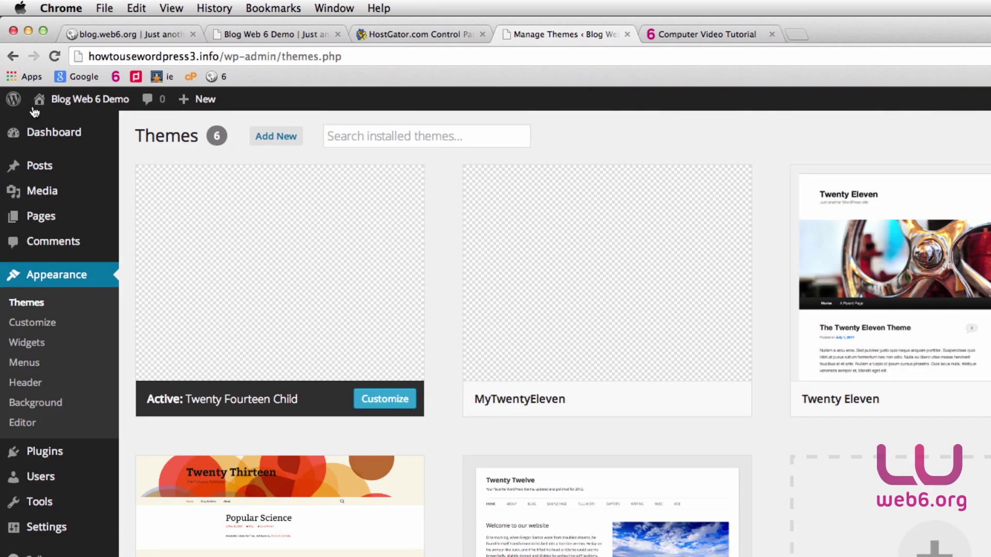
Step: Reload the demo site and cycle its slider forward to Post 1 and back to Post 3
click(292, 35)
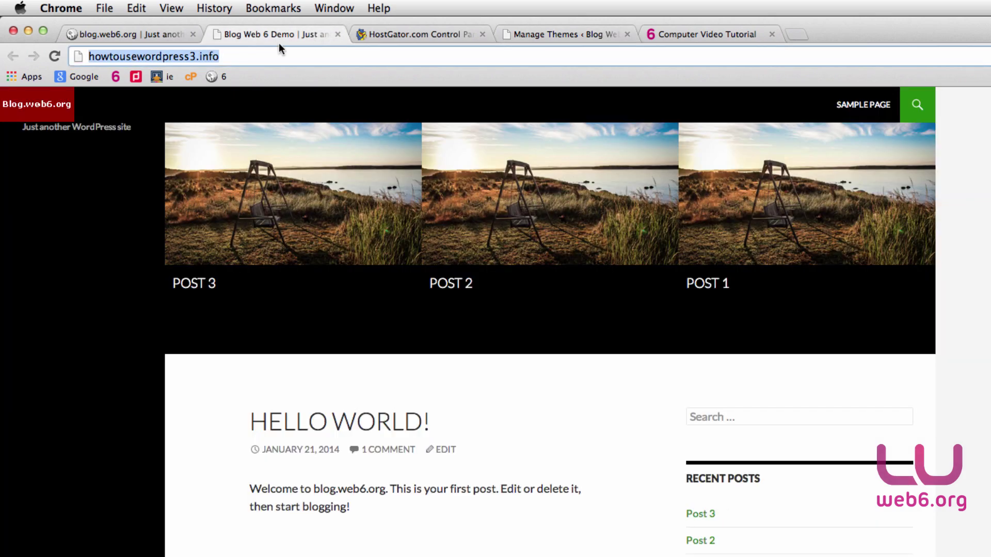
click(54, 56)
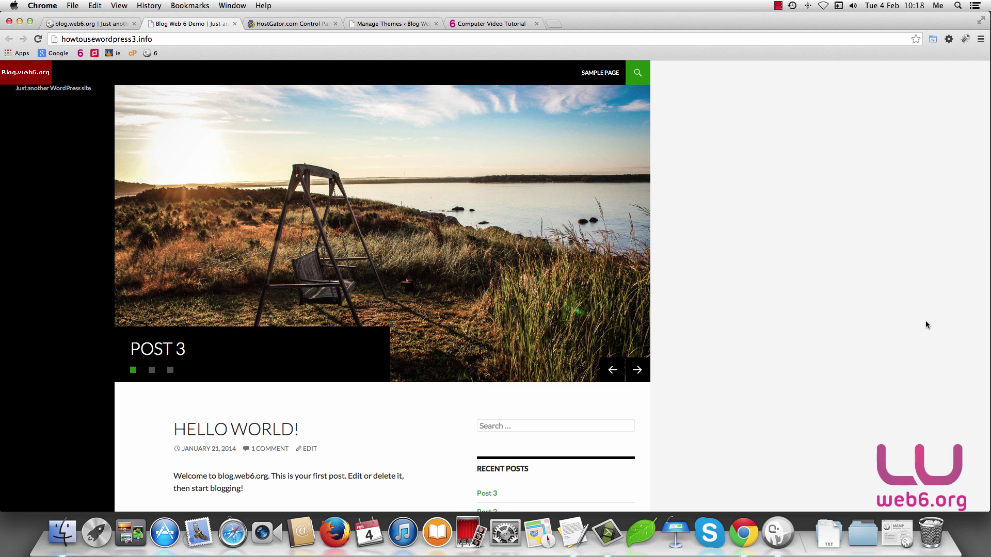
click(640, 376)
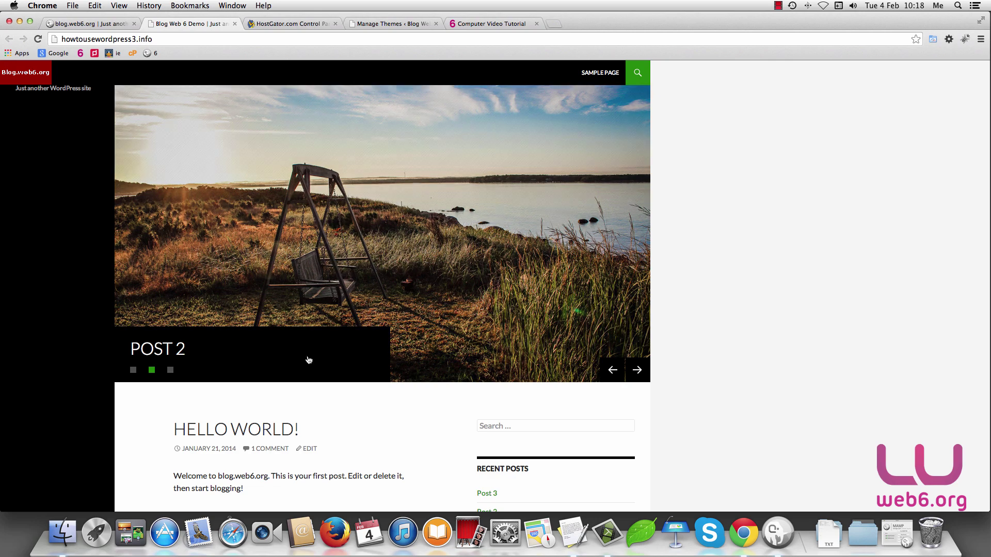
click(638, 375)
click(616, 375)
click(617, 376)
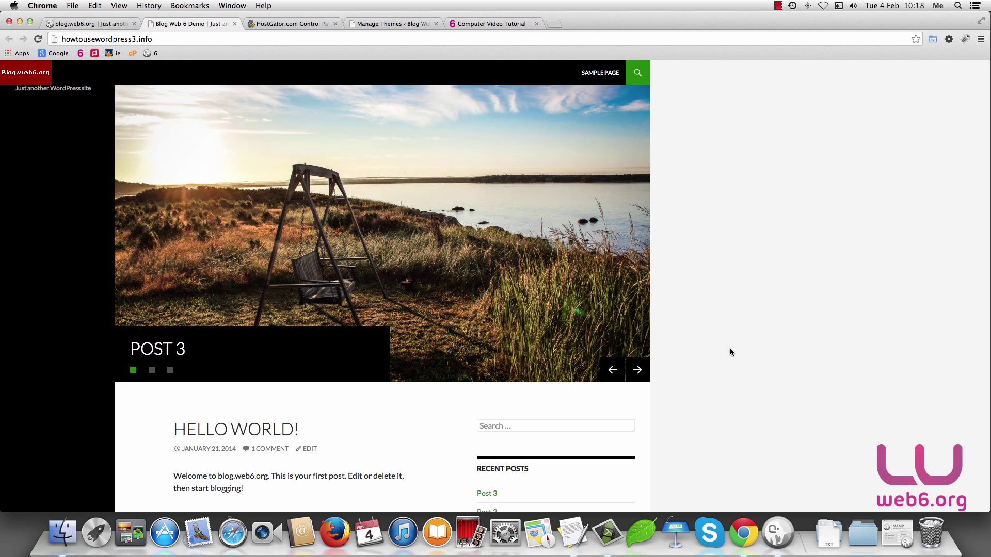
right_click(759, 354)
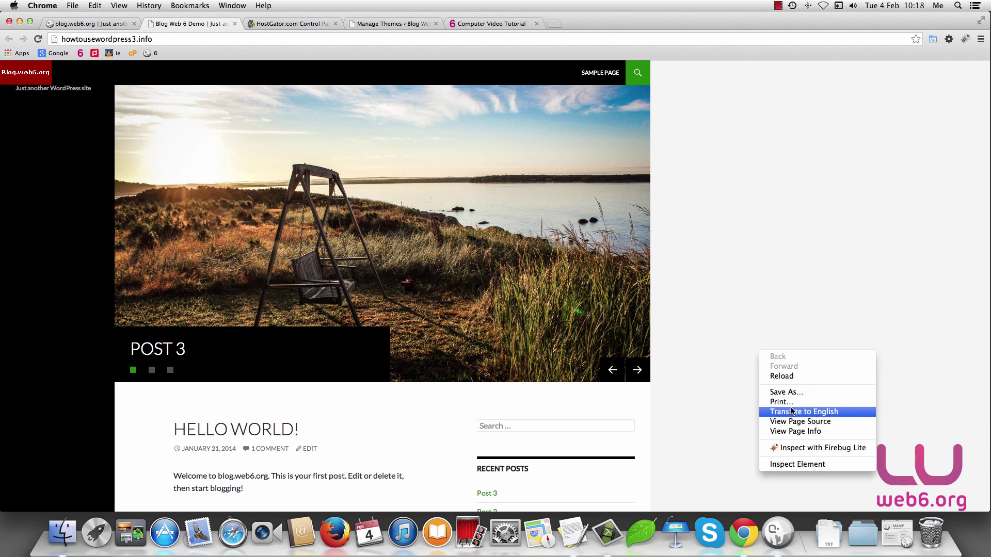
Step: View the demo site's page source and highlight the featuredSliderDefaults script line near the bottom
click(812, 422)
scroll(781, 391, down, 20)
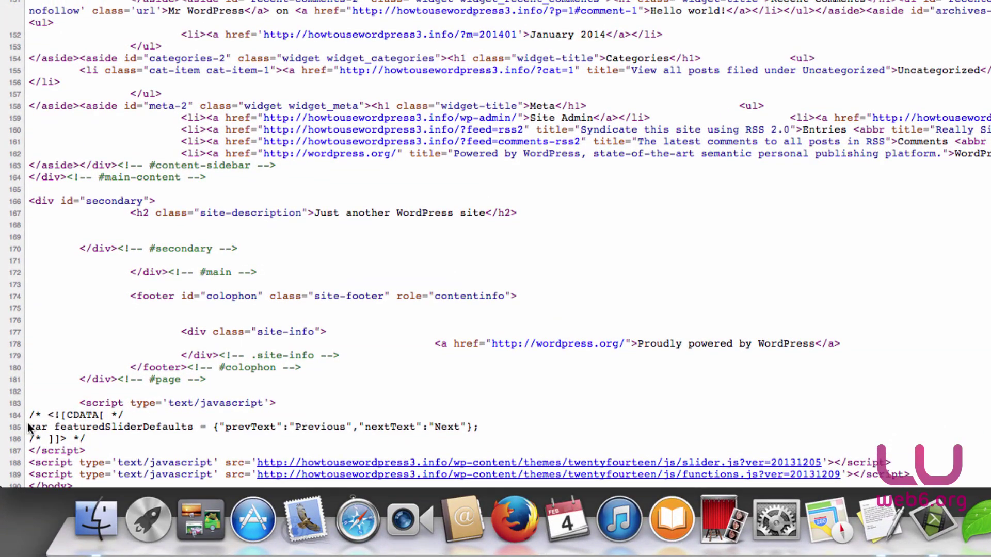
scroll(29, 425, down, 1)
drag(28, 425, 479, 426)
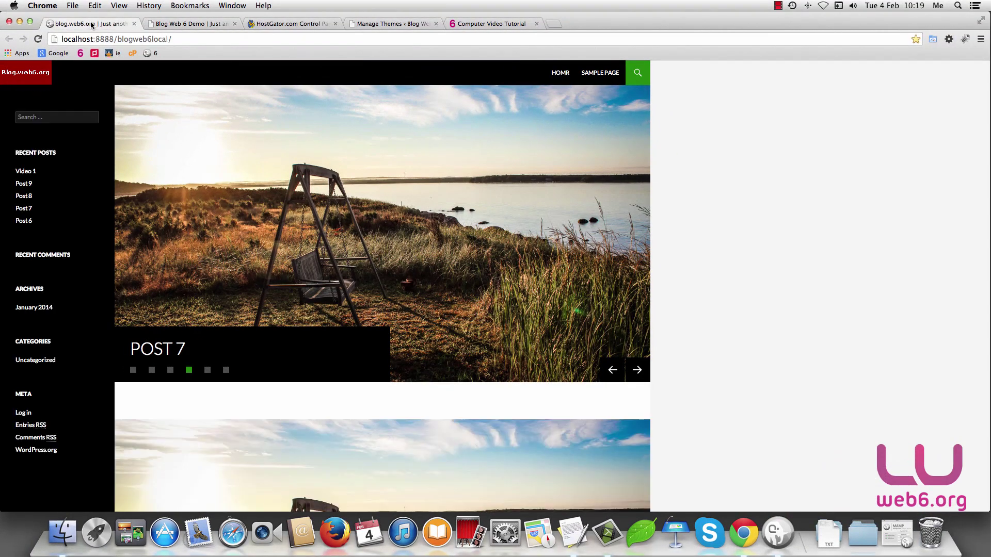
Step: View the local blog's page source, check the autosliding.js script at the end, and close it
right_click(795, 416)
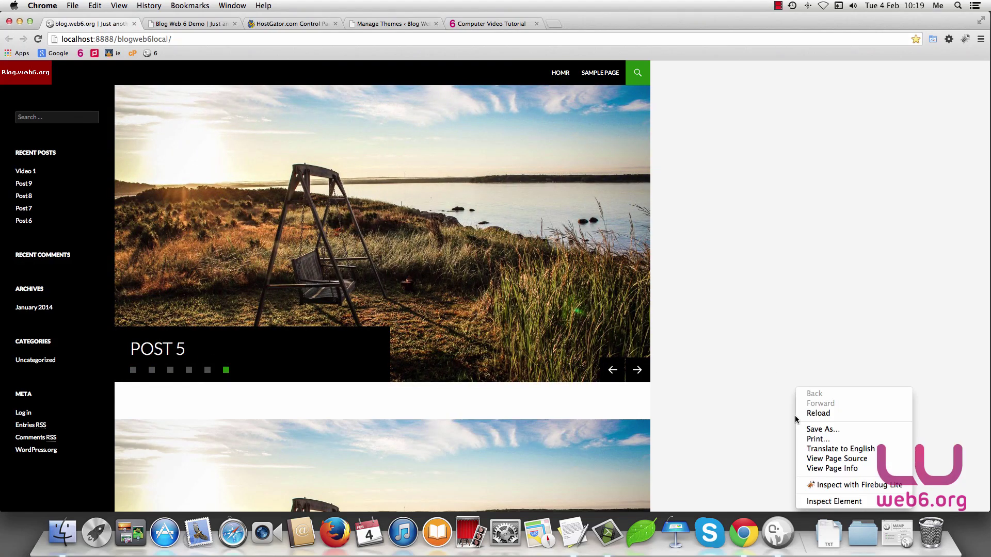
click(849, 461)
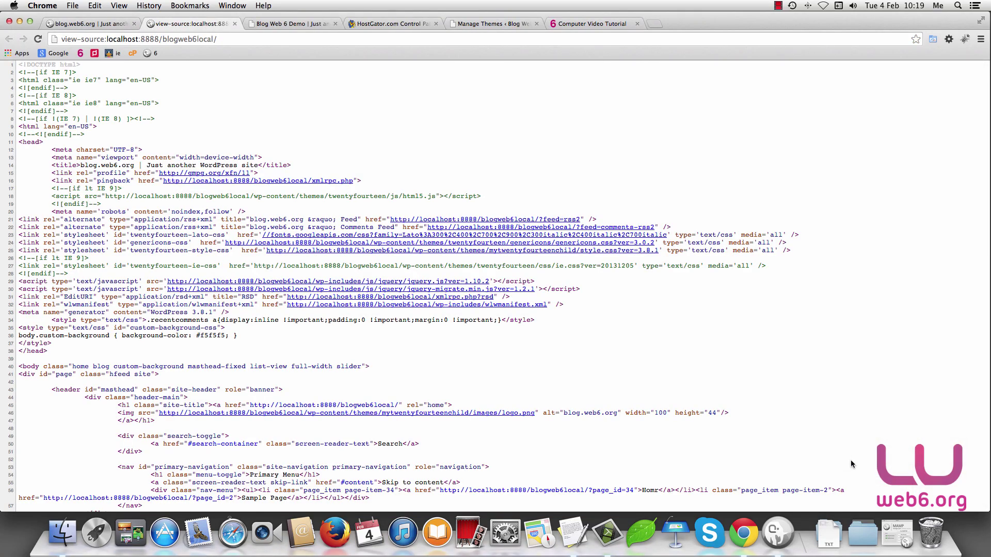
scroll(849, 460, down, 20)
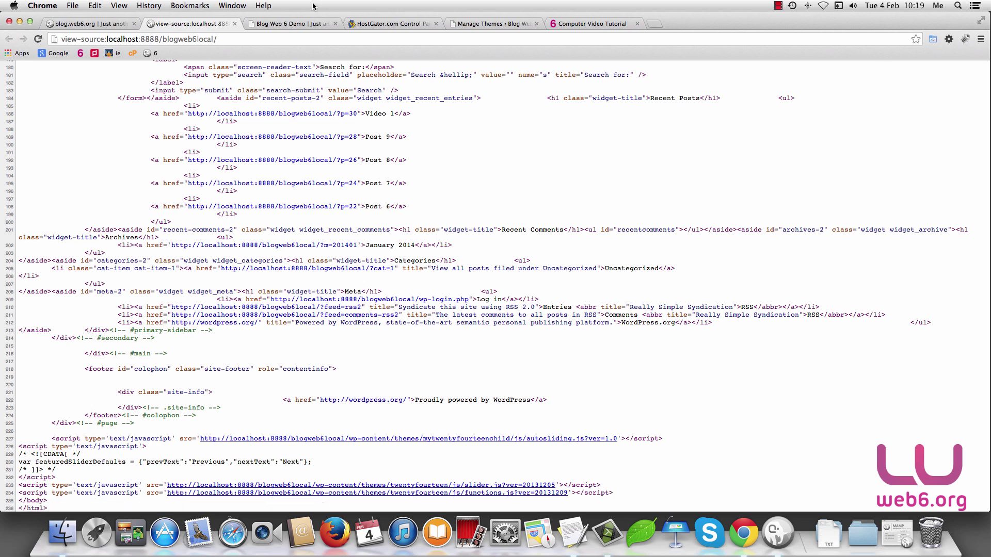
click(235, 24)
Step: Go to the HostGator control panel and launch File Manager from the Files section
click(392, 24)
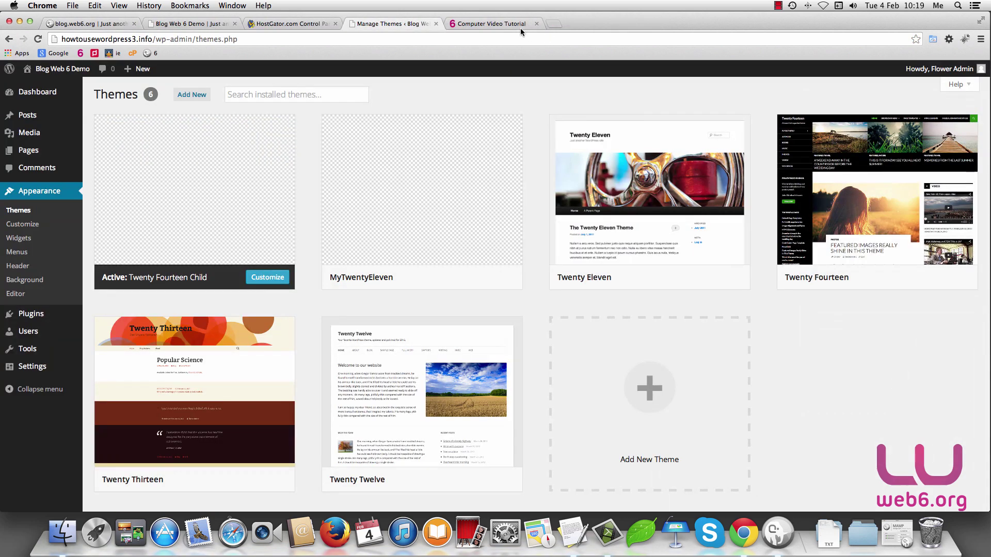
click(289, 23)
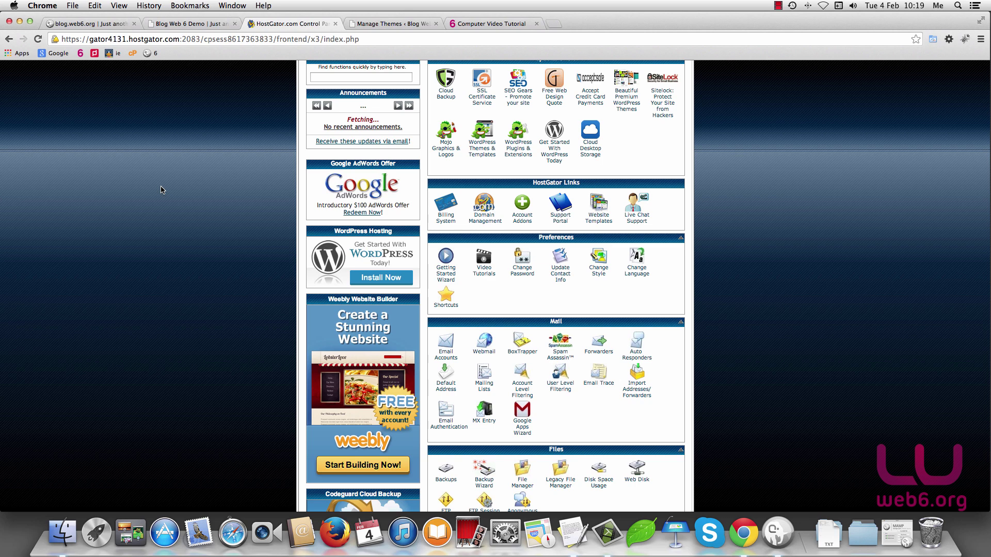
scroll(891, 367, down, 5)
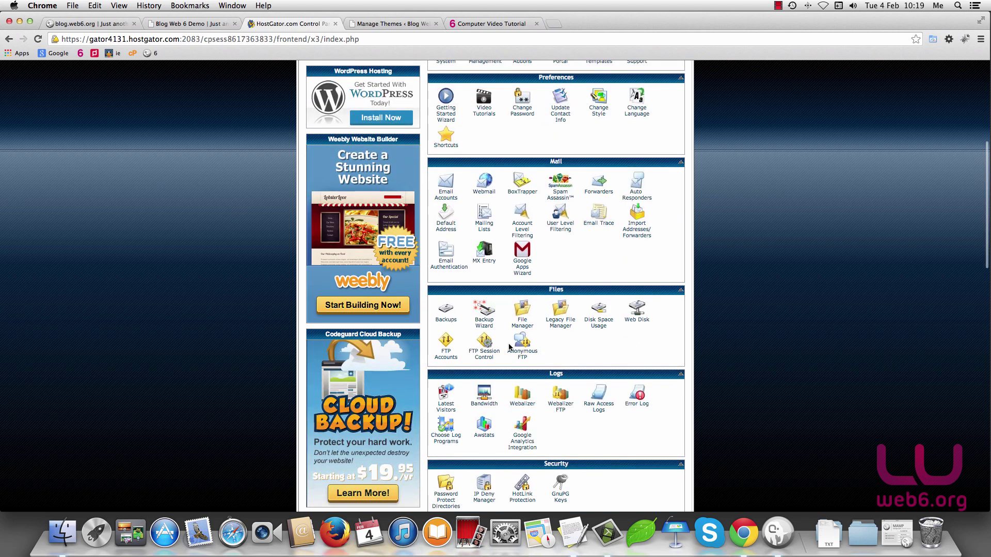
click(530, 330)
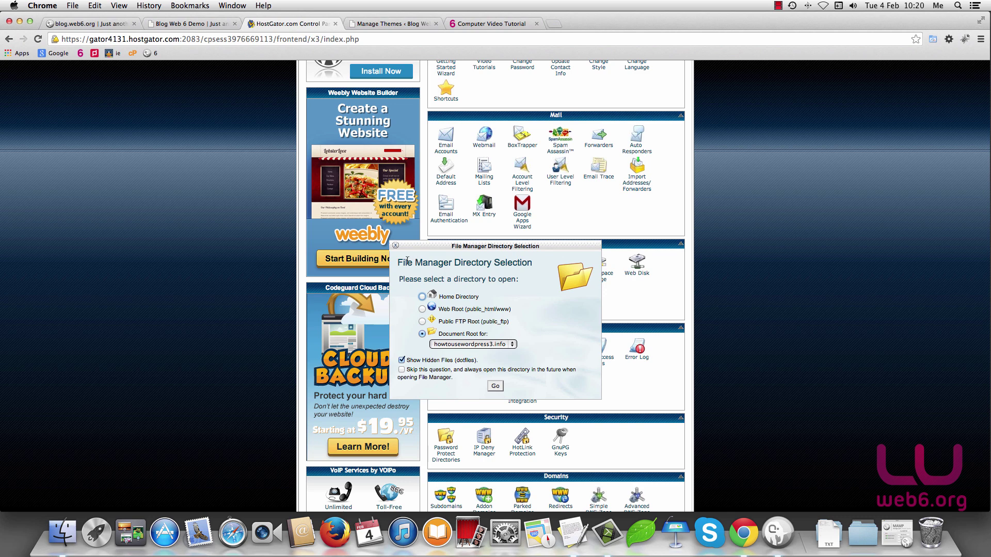
Step: Open the howtousewordpress3.info document root and browse into wp-content/themes
click(513, 346)
click(514, 349)
click(499, 389)
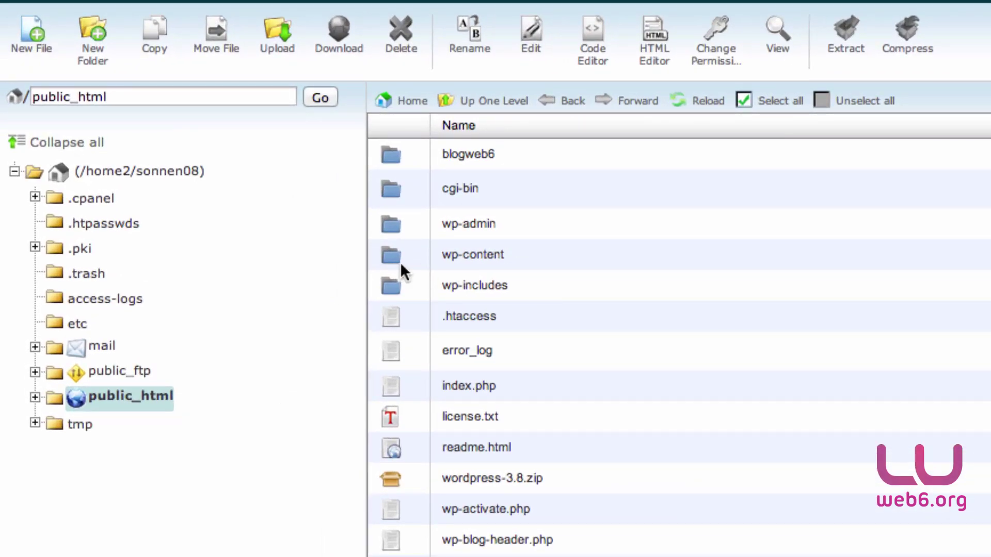
double_click(387, 257)
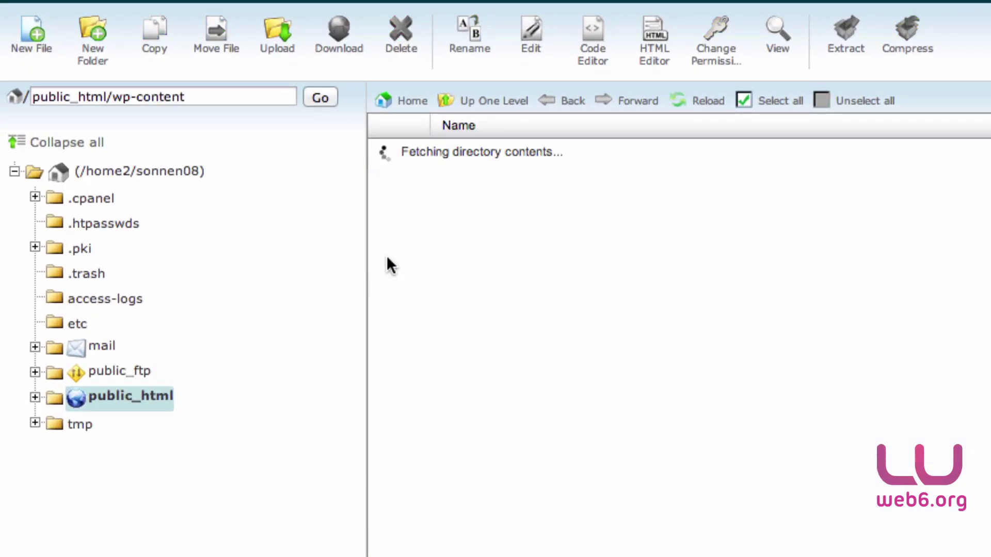
double_click(391, 193)
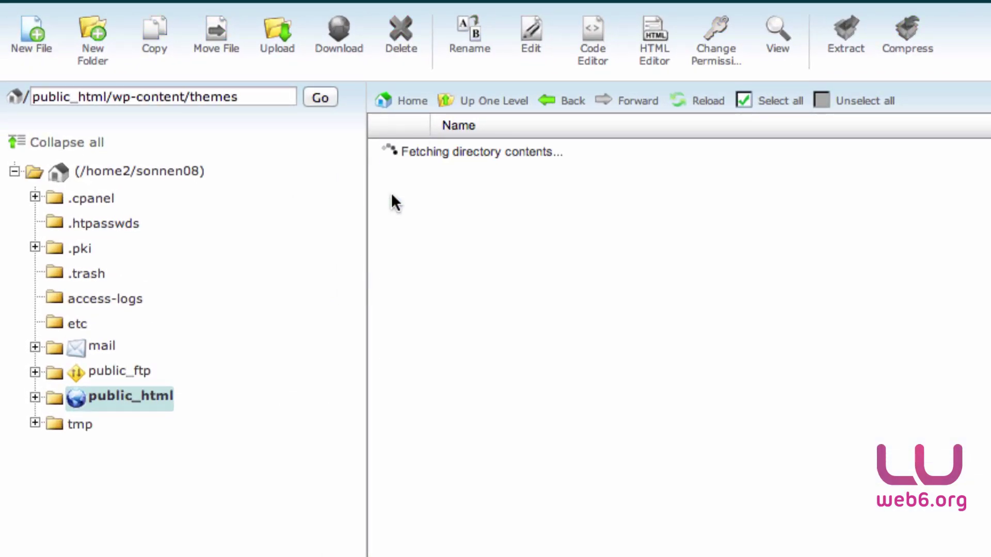